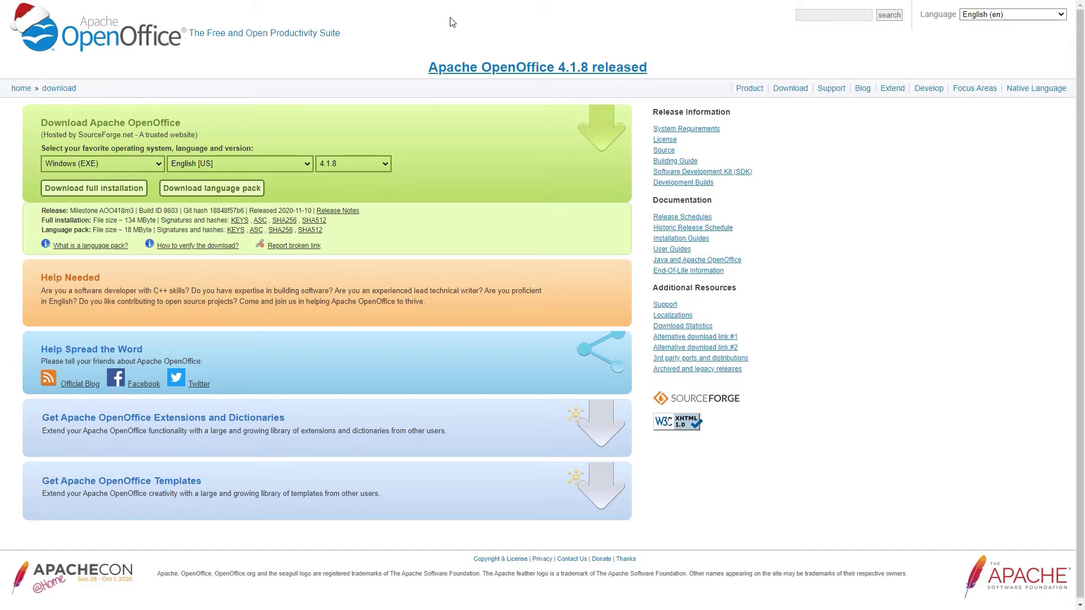
Step: Choose the Windows (EXE) installer, English [British] language and version 4.1.8 for download
{"action": "left_click", "coordinate": [153, 161]}
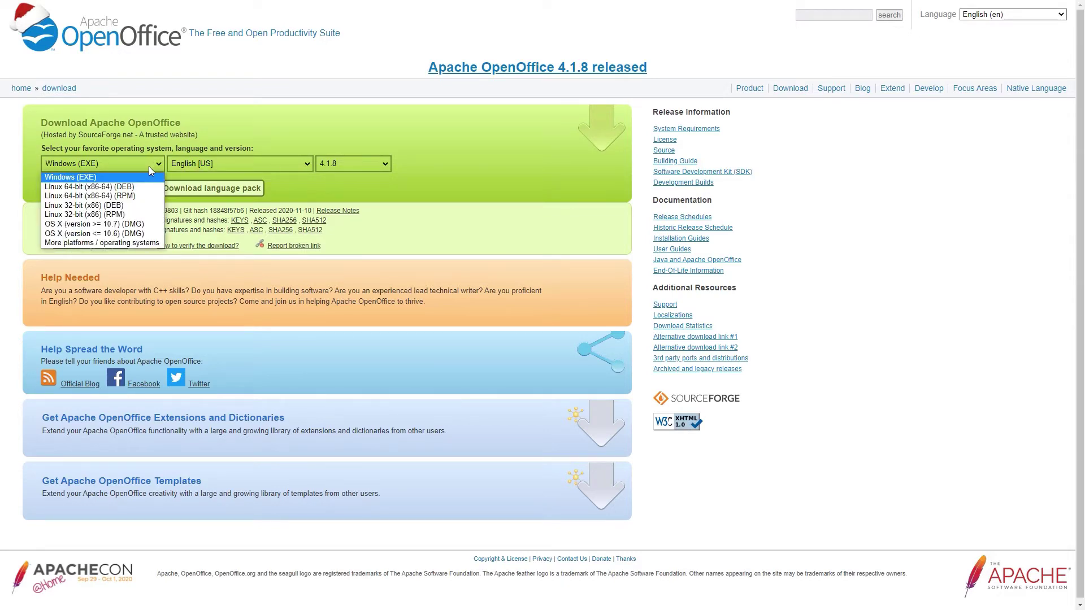
{"action": "left_click", "coordinate": [119, 177]}
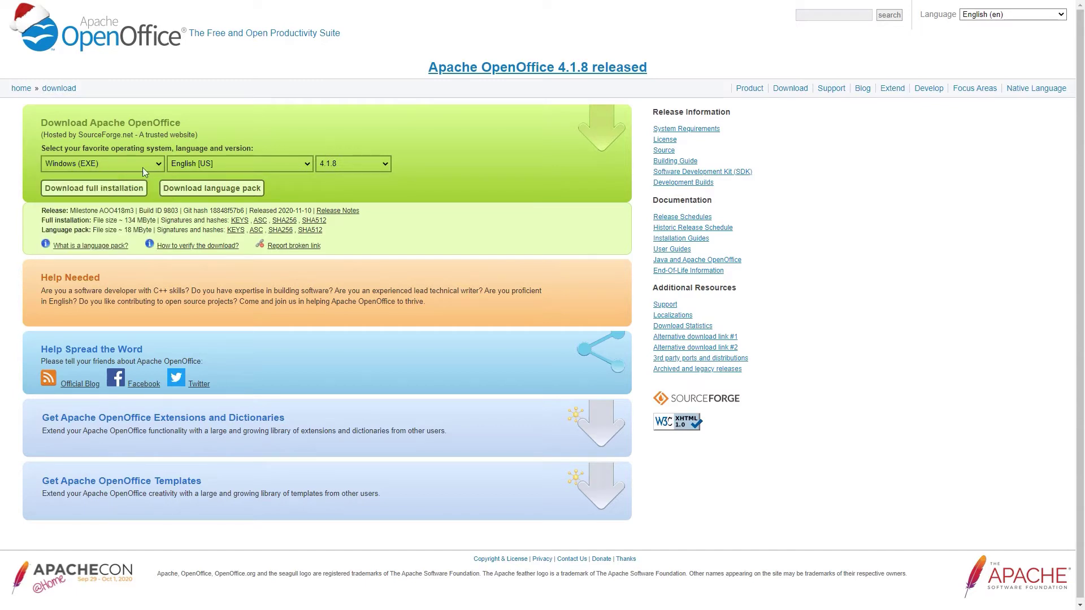
{"action": "left_click", "coordinate": [289, 168]}
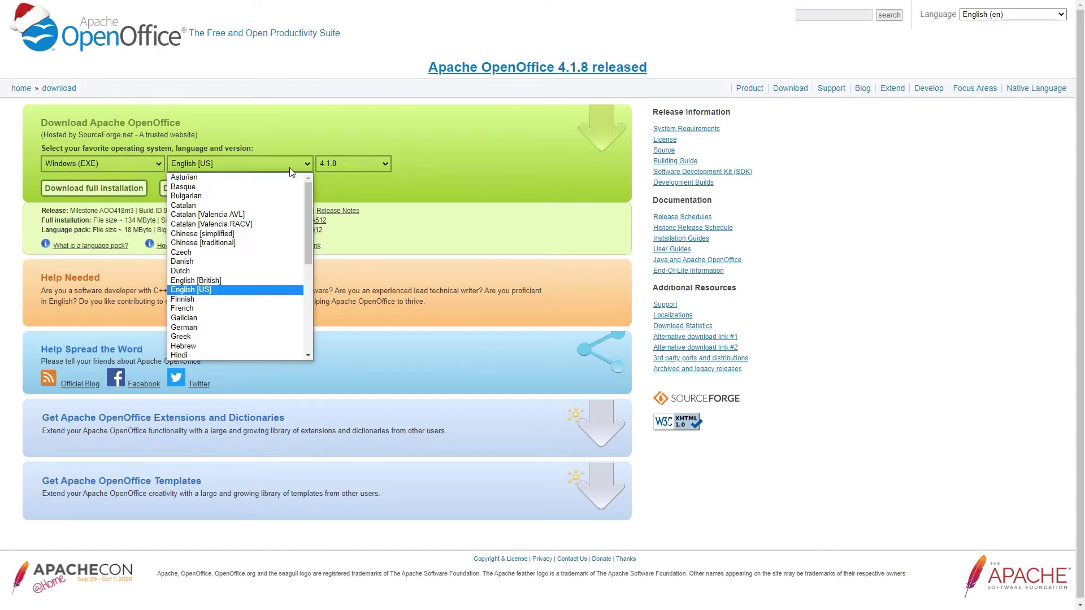
{"action": "left_click", "coordinate": [226, 281]}
{"action": "left_click", "coordinate": [274, 168]}
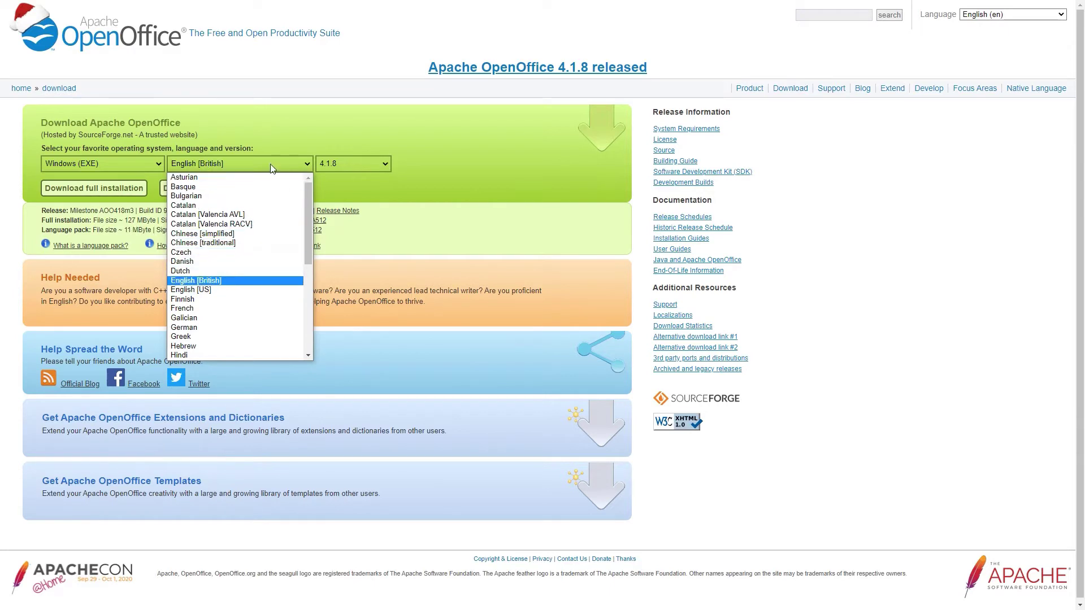
{"action": "left_click", "coordinate": [227, 281]}
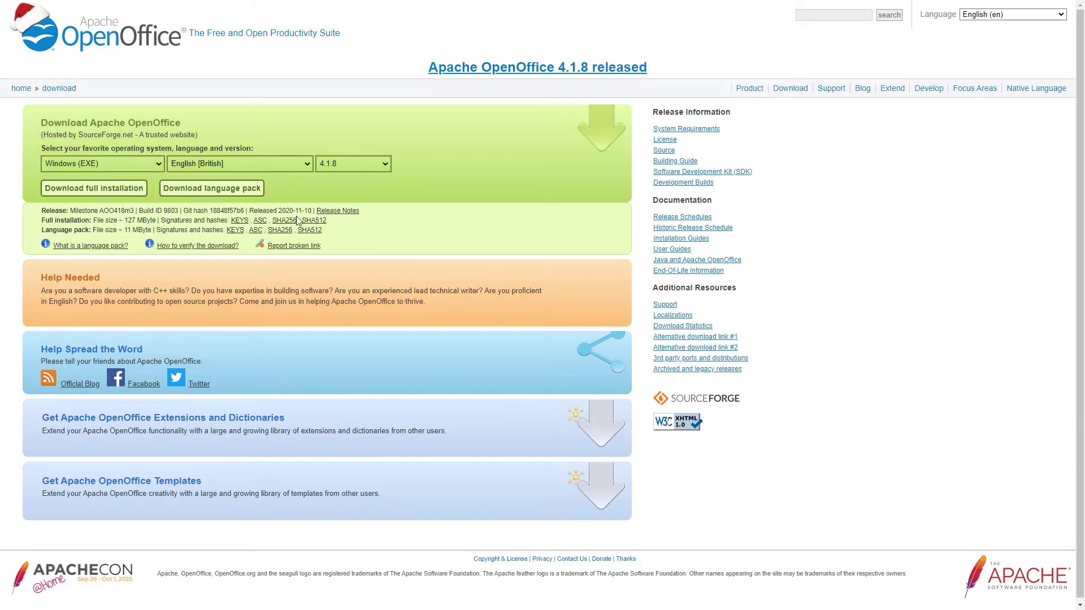
{"action": "left_click", "coordinate": [340, 165]}
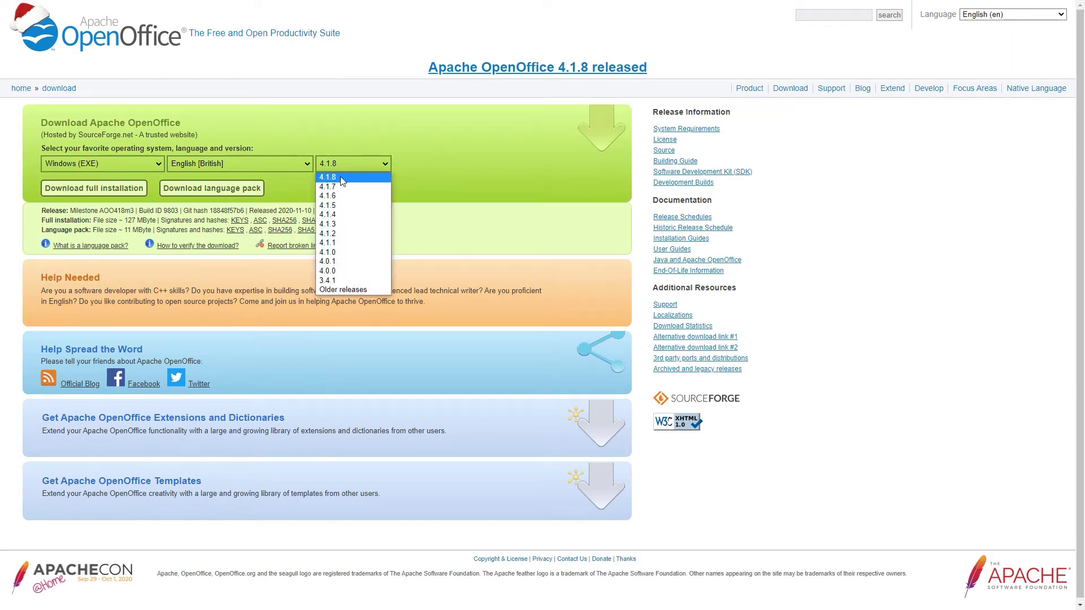
{"action": "left_click", "coordinate": [343, 180]}
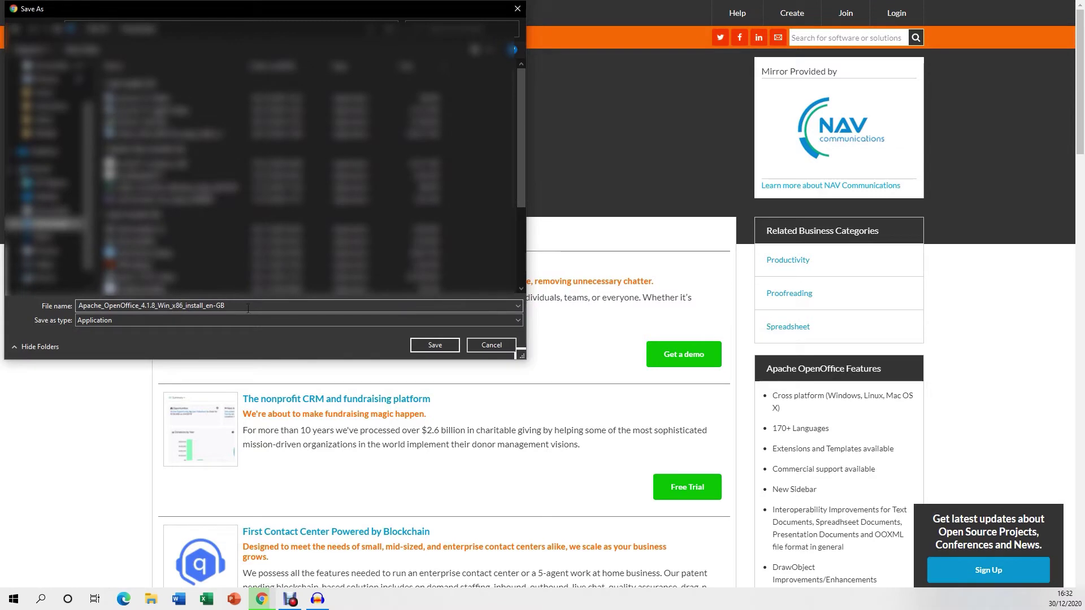
Step: Save the installer Apache_OpenOffice_4.1.8_Win_x86_install_en-GB.exe under its suggested name
{"action": "left_click", "coordinate": [428, 345]}
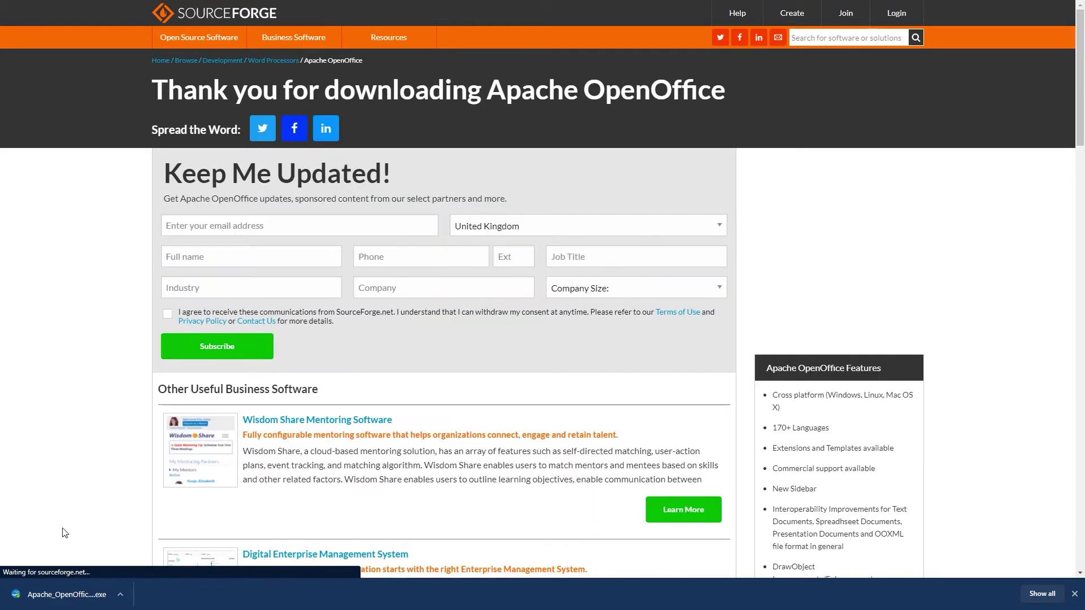
Step: Run the downloaded installer and unpack its files to the default destination folder
{"action": "left_click", "coordinate": [54, 601]}
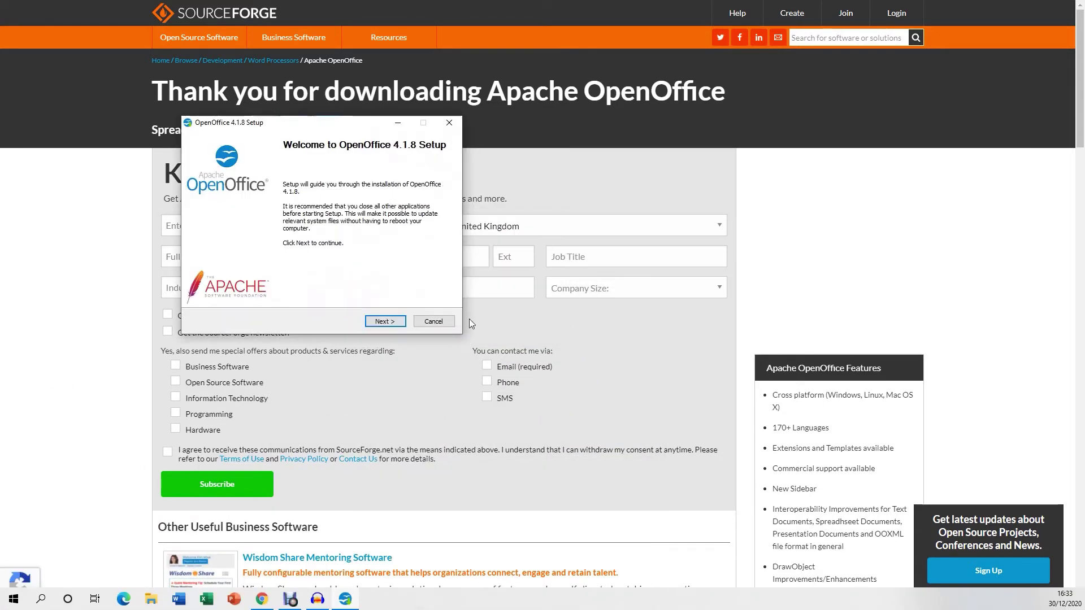
{"action": "left_click", "coordinate": [388, 323]}
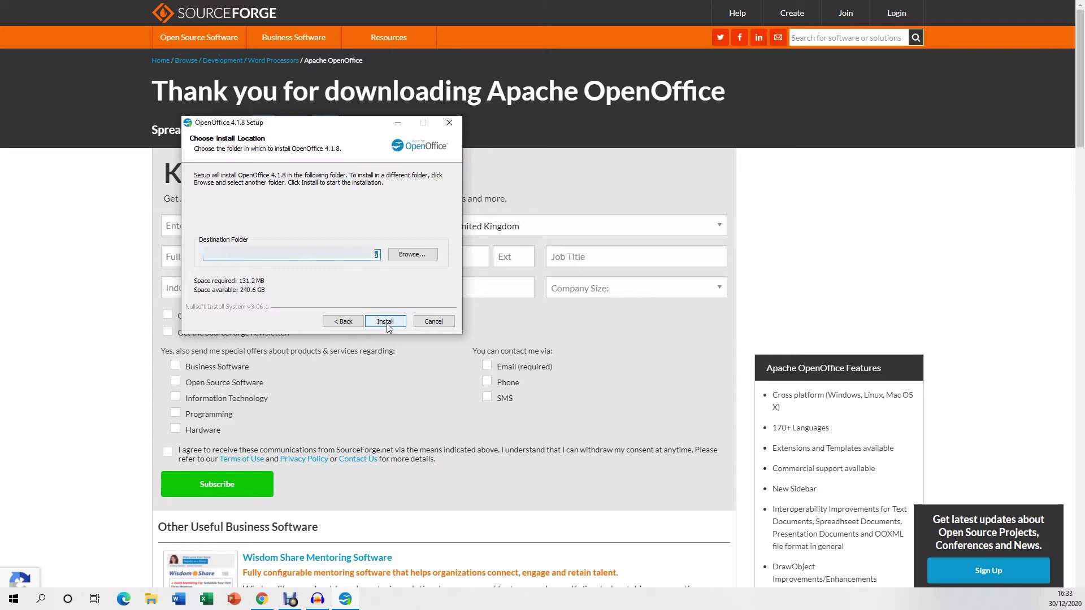
{"action": "left_click", "coordinate": [385, 322]}
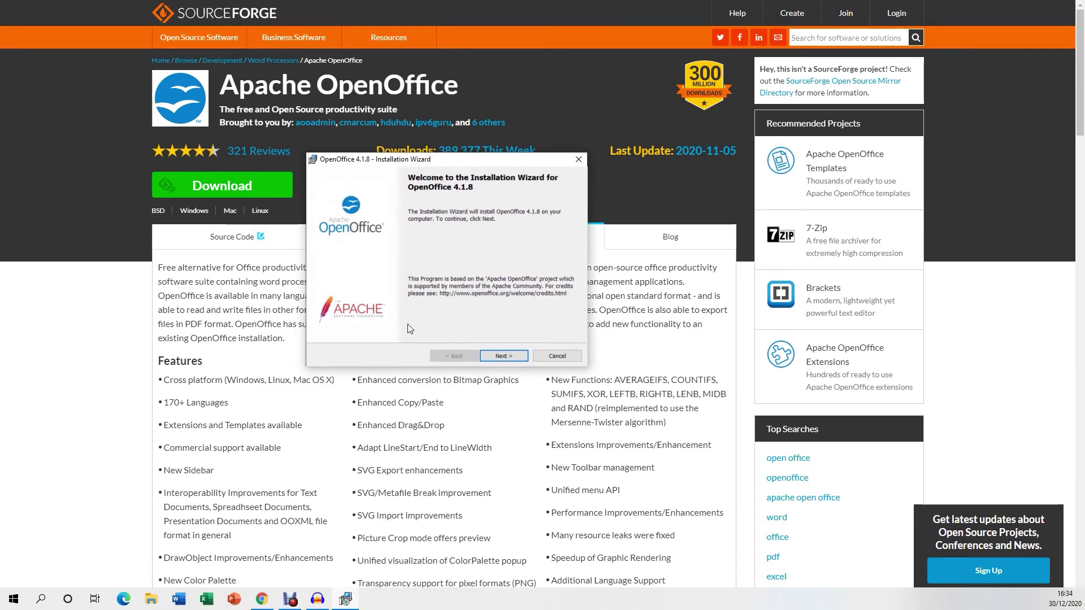
Step: Install OpenOffice 4.1.8 for all users with Complete setup and a desktop link
{"action": "left_click", "coordinate": [504, 358]}
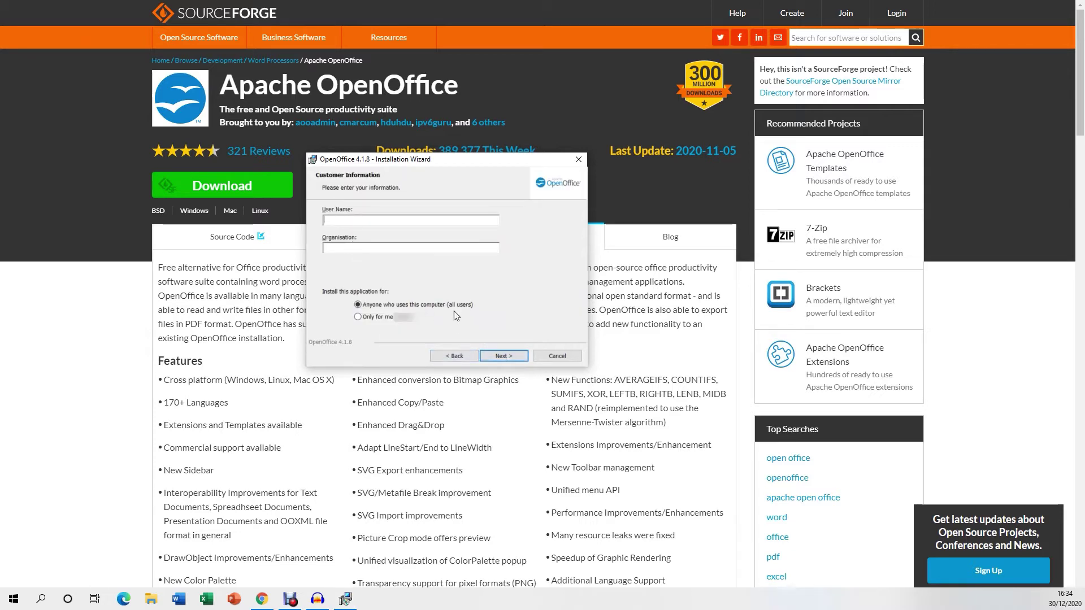
{"action": "left_click", "coordinate": [503, 357]}
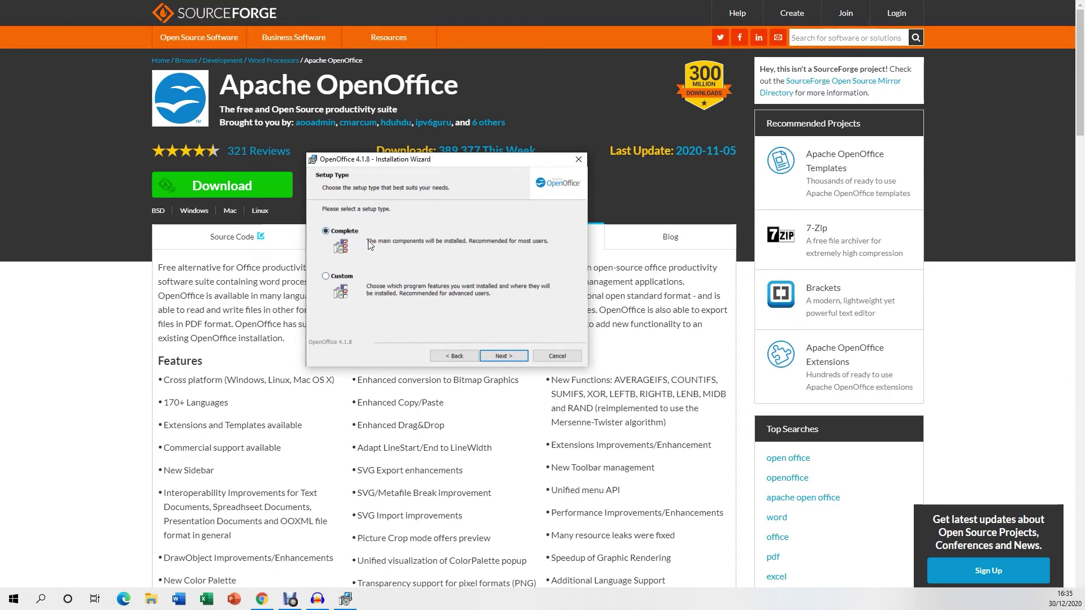
{"action": "left_click", "coordinate": [511, 356]}
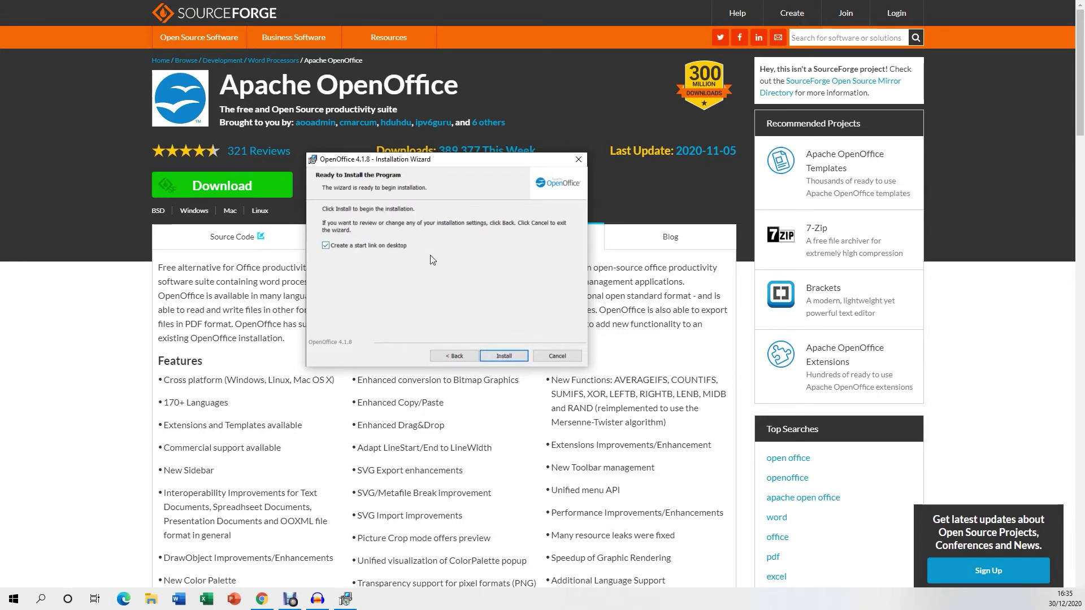
{"action": "left_click", "coordinate": [504, 356]}
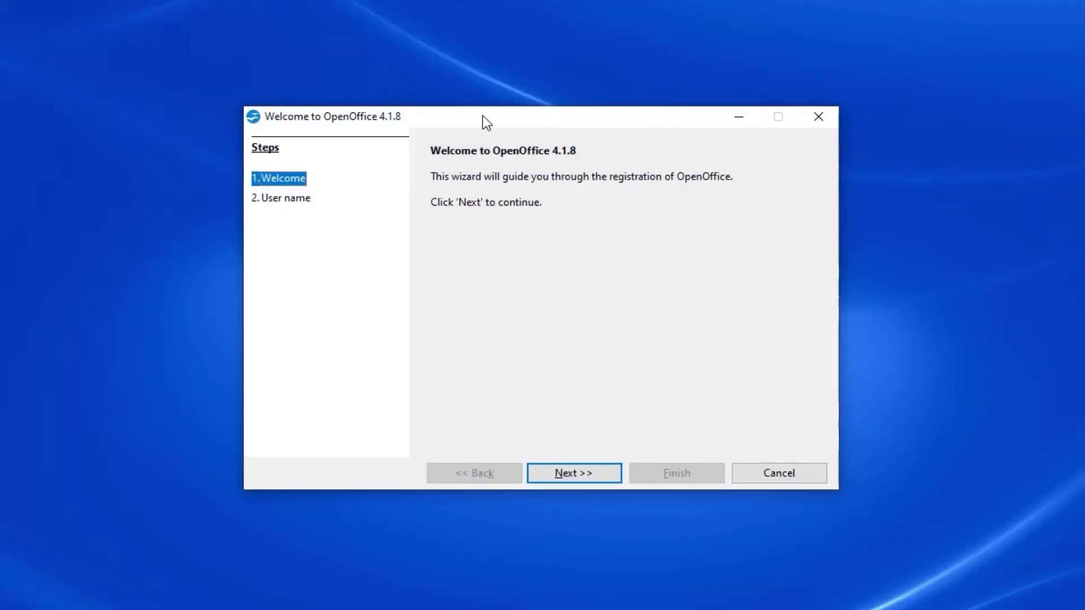
Step: Reposition the Welcome dialog and continue to the empty forename, surname and initials page
{"action": "mouse_move", "coordinate": [478, 115]}
{"action": "left_mouse_down"}
{"action": "mouse_move", "coordinate": [379, 80]}
{"action": "mouse_move", "coordinate": [377, 137]}
{"action": "left_mouse_up"}
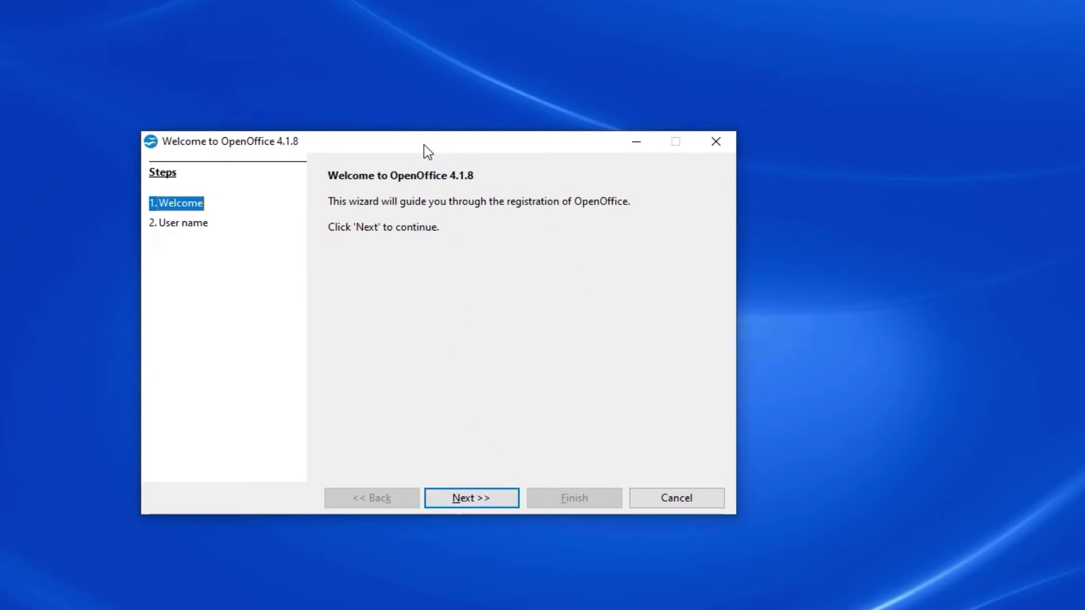
{"action": "left_click_drag", "start_coordinate": [422, 143], "coordinate": [412, 99]}
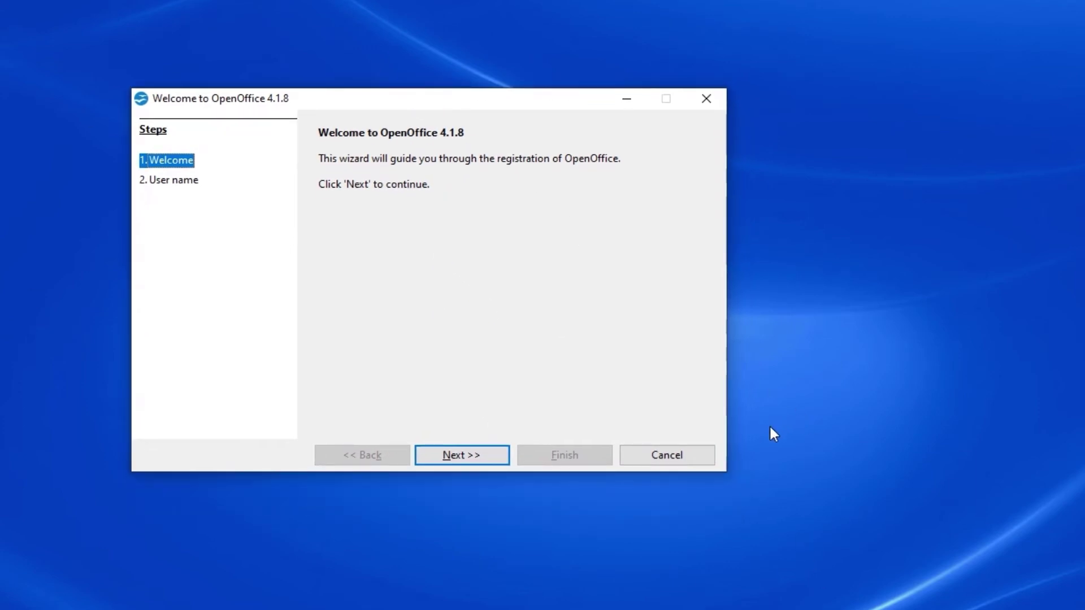
{"action": "left_click", "coordinate": [468, 456]}
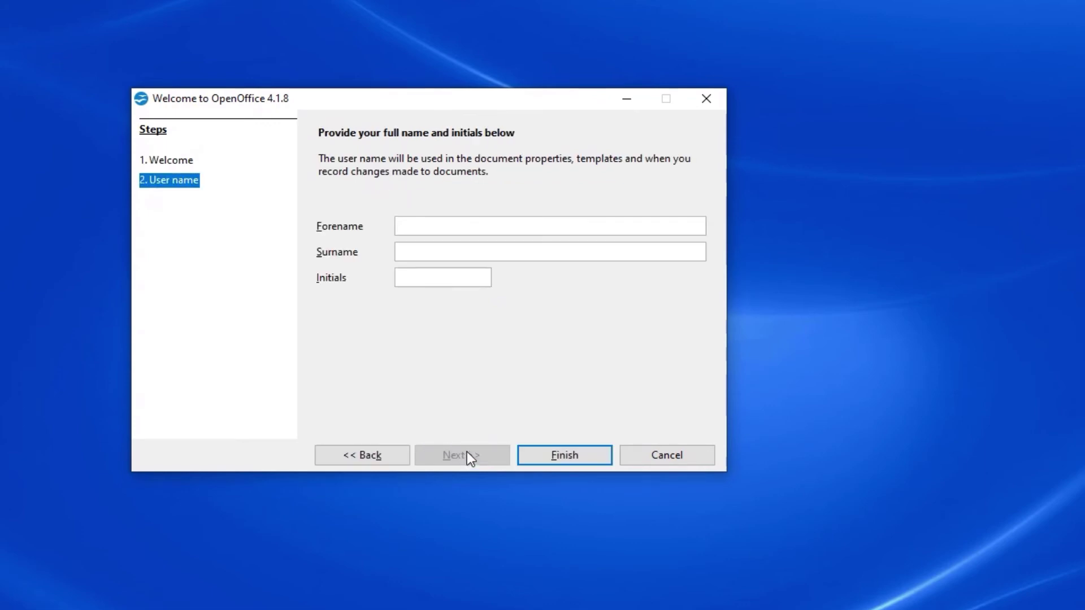
{"action": "left_click", "coordinate": [417, 223]}
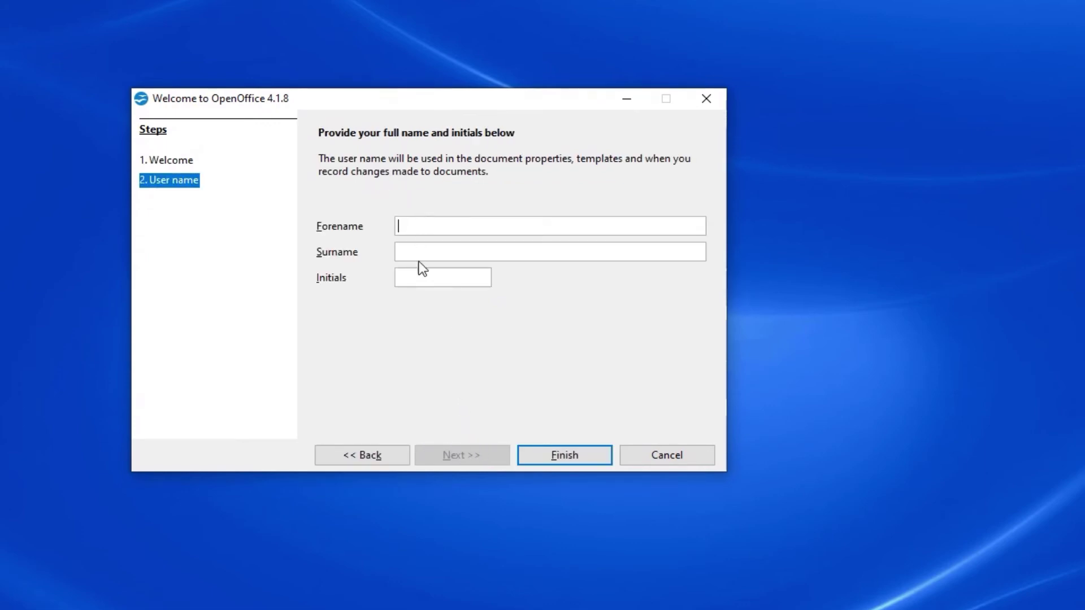